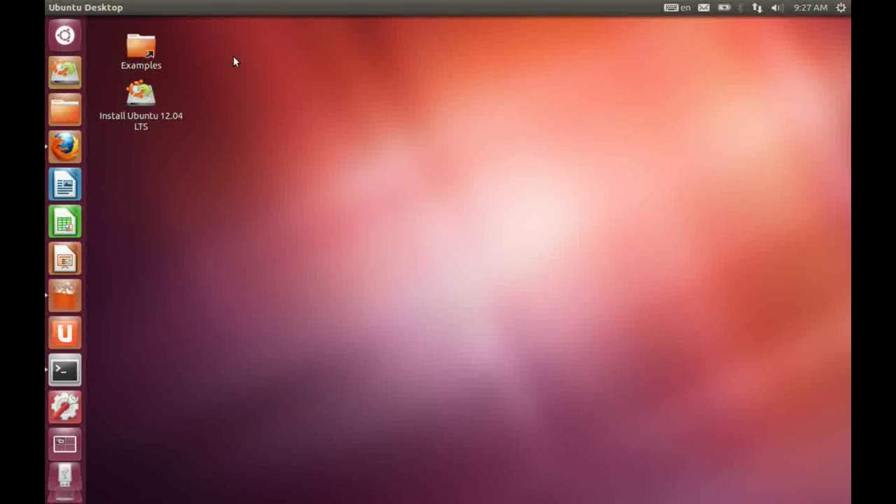
- Look through the desktop's panel indicators: the keyboard layouts, sound controls, calendar and the system menu
{"action": "mouse_move", "coordinate": [119, 7]}
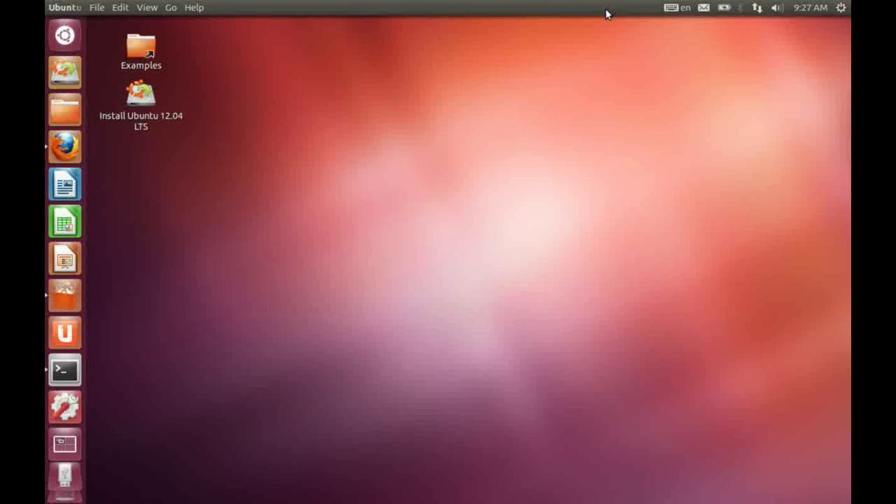
{"action": "left_click", "coordinate": [672, 10]}
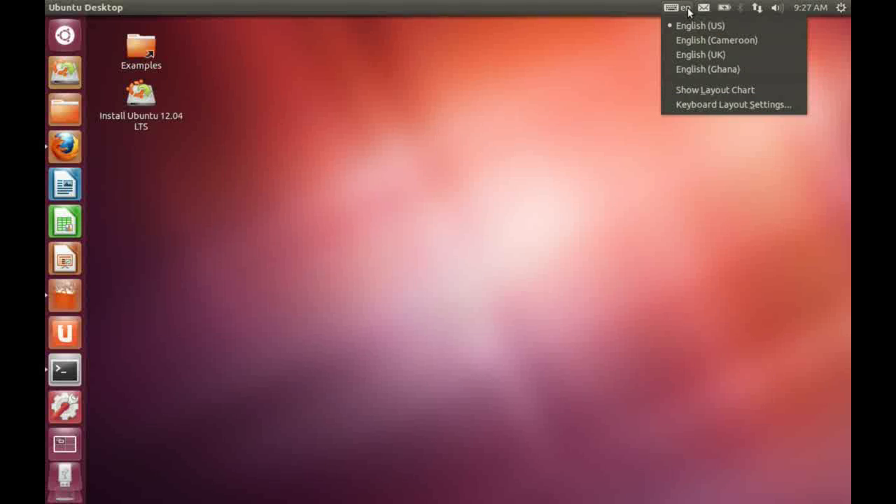
{"action": "mouse_move", "coordinate": [702, 13]}
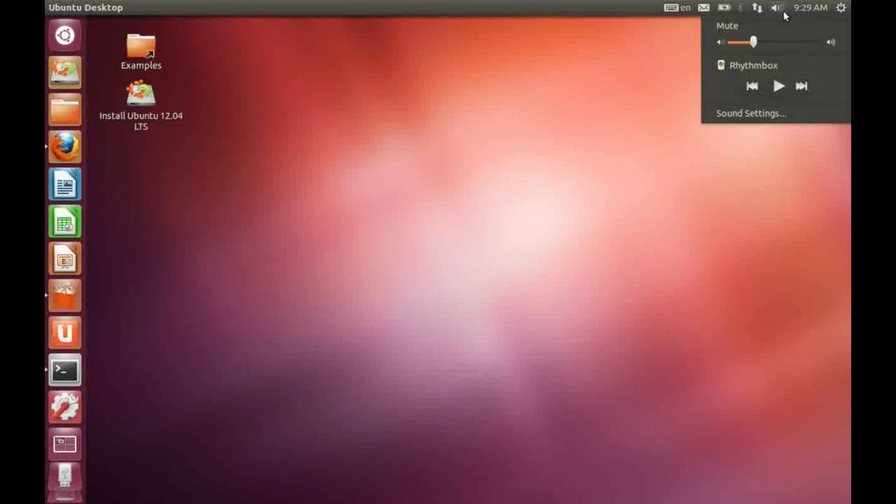
{"action": "mouse_move", "coordinate": [809, 14]}
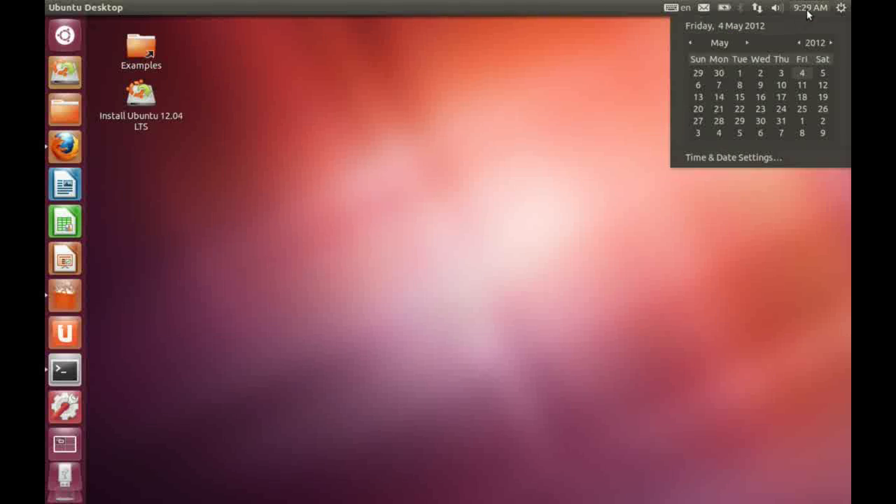
{"action": "left_click", "coordinate": [802, 71]}
{"action": "mouse_move", "coordinate": [842, 8]}
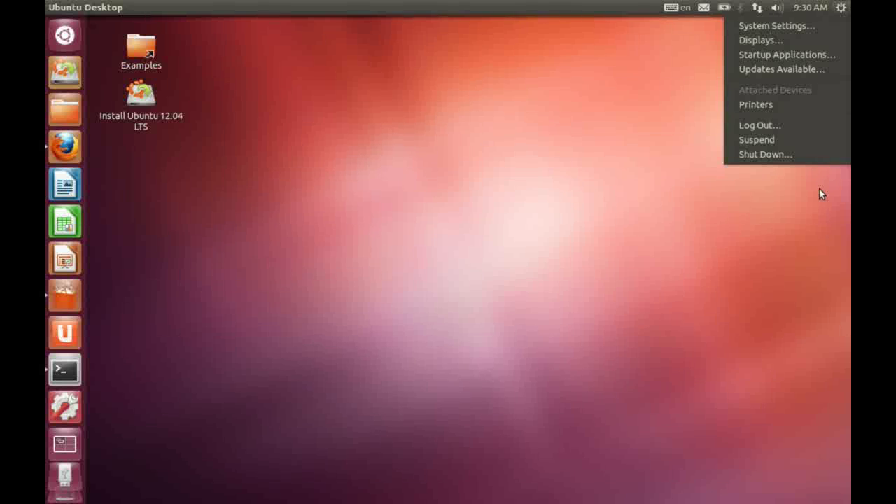
{"action": "left_click", "coordinate": [654, 160]}
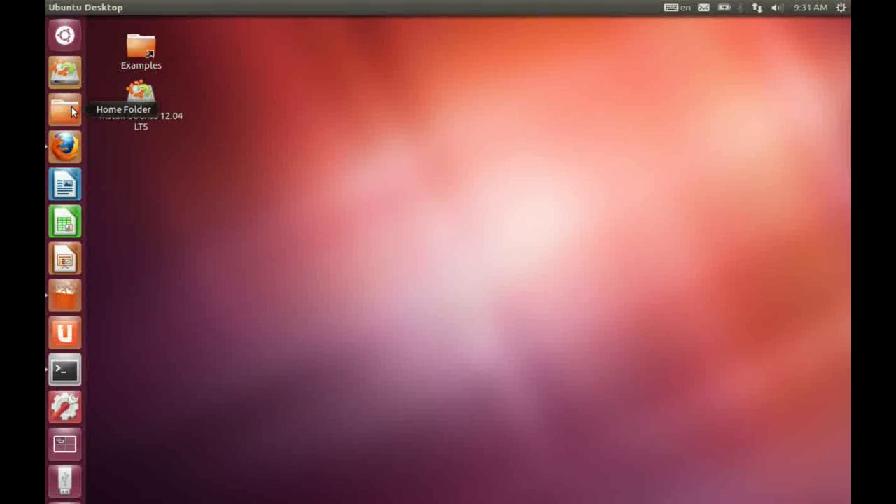
- Inspect the launcher options available for Firefox, the Home Folder and Install Ubuntu 12.04 LTS
{"action": "right_click", "coordinate": [64, 147]}
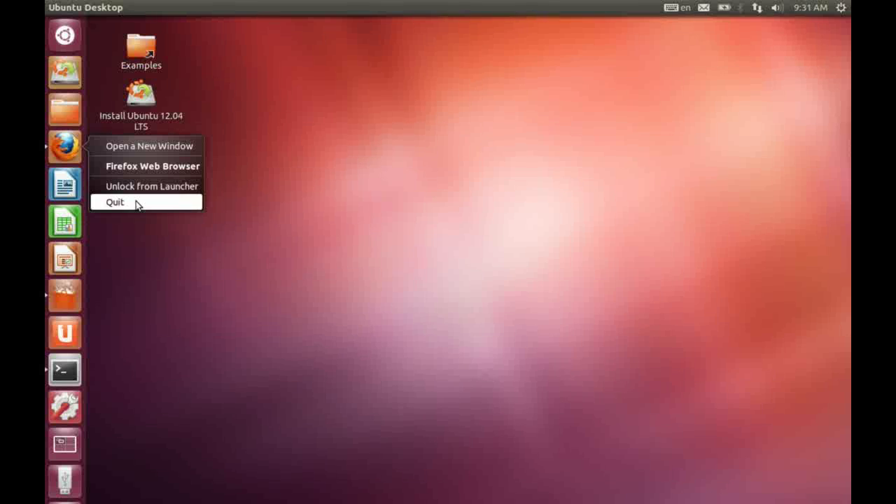
{"action": "right_click", "coordinate": [68, 110]}
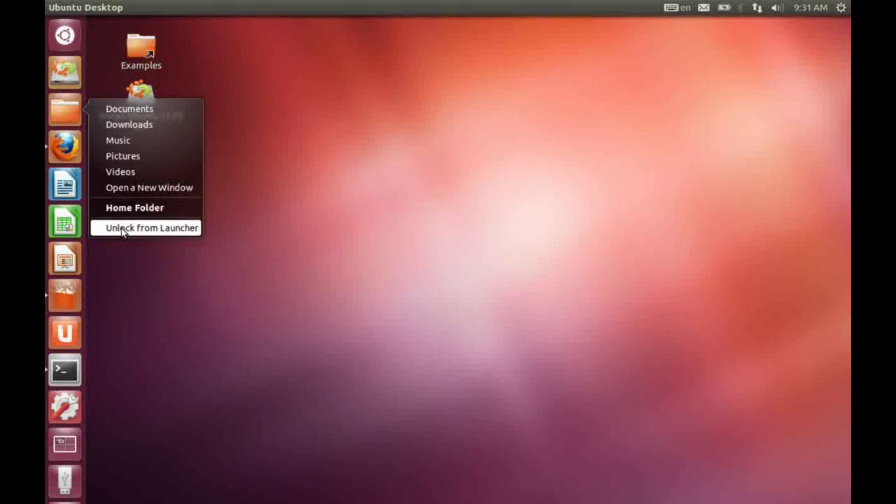
{"action": "right_click", "coordinate": [67, 75]}
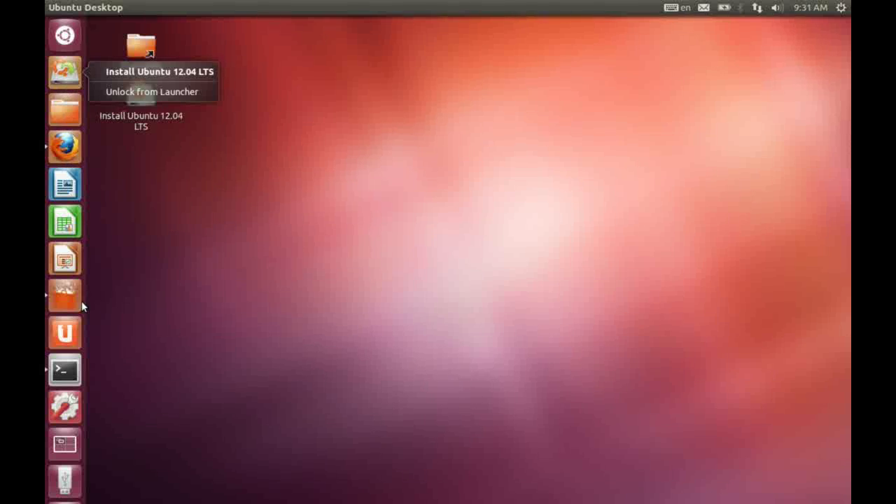
{"action": "left_click", "coordinate": [130, 301]}
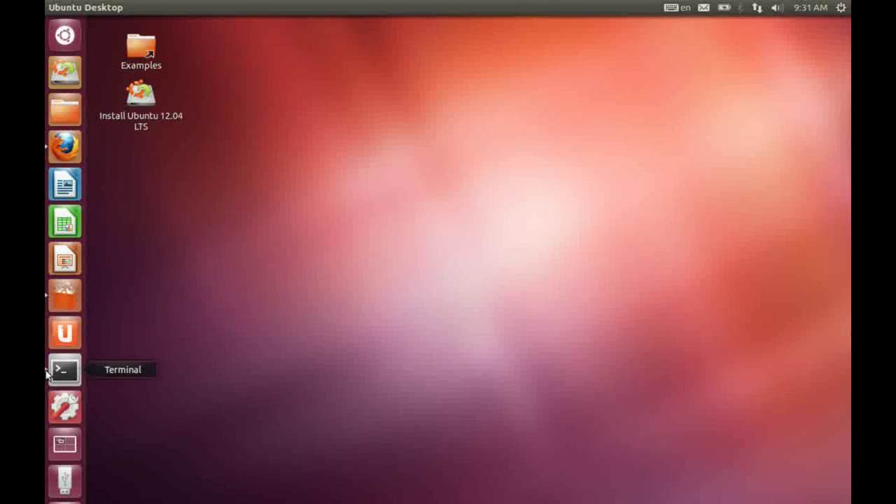
- Bring up the running Firefox, Ubuntu Software Center and Terminal windows from the launcher
{"action": "left_click", "coordinate": [65, 147]}
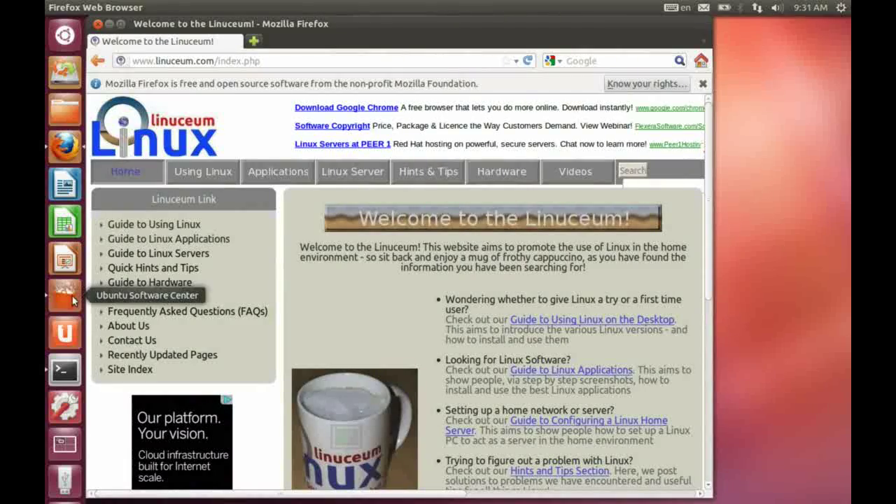
{"action": "left_click", "coordinate": [66, 308]}
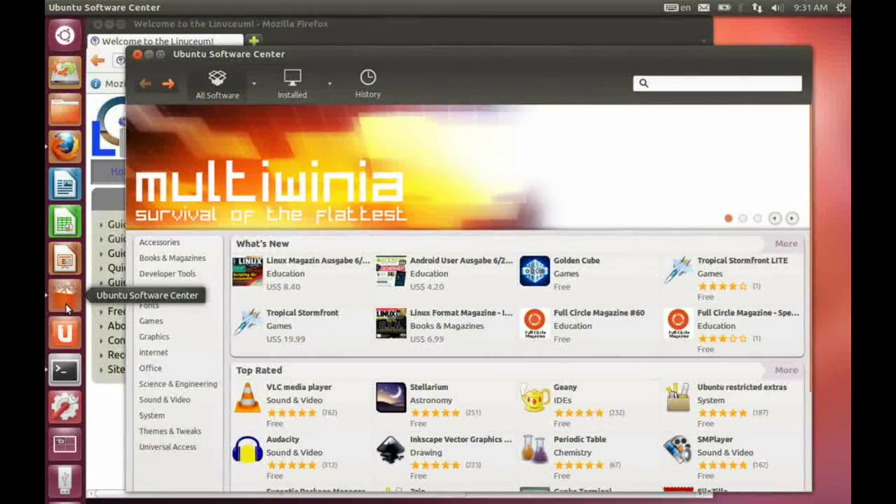
{"action": "left_click", "coordinate": [68, 377]}
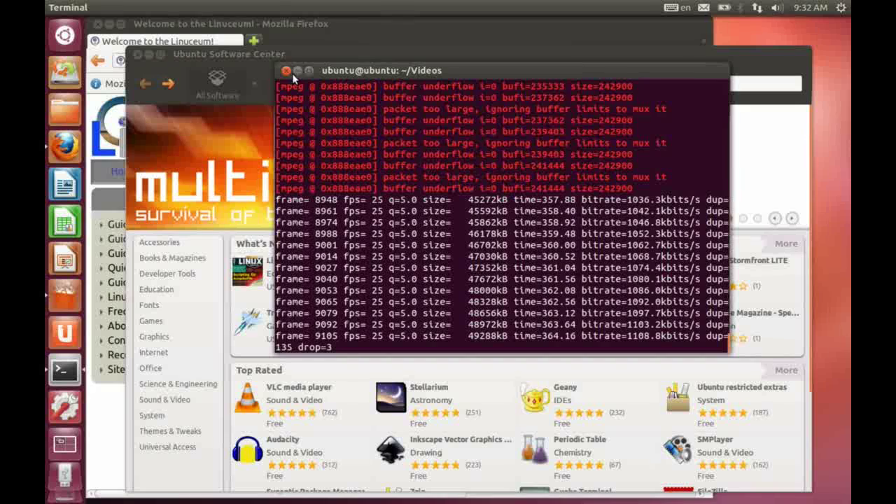
- Minimize the Terminal, Ubuntu Software Center and Firefox windows to clear the desktop
{"action": "left_click", "coordinate": [298, 71]}
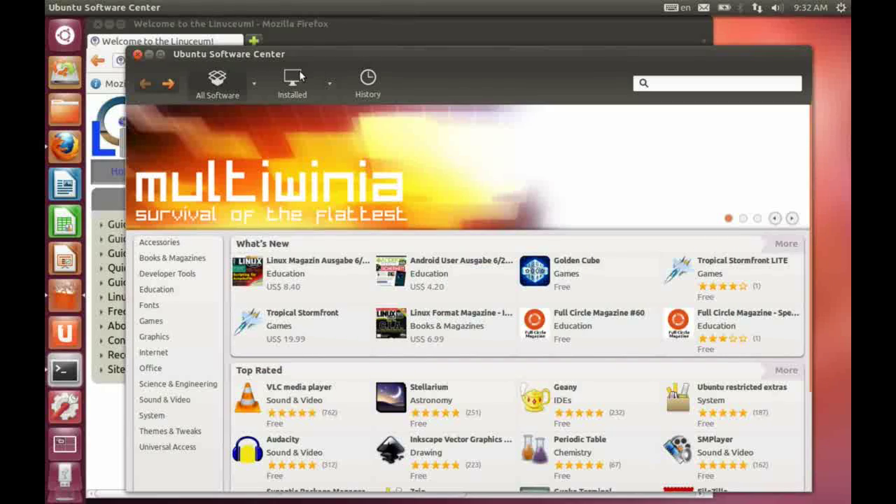
{"action": "left_click", "coordinate": [149, 54]}
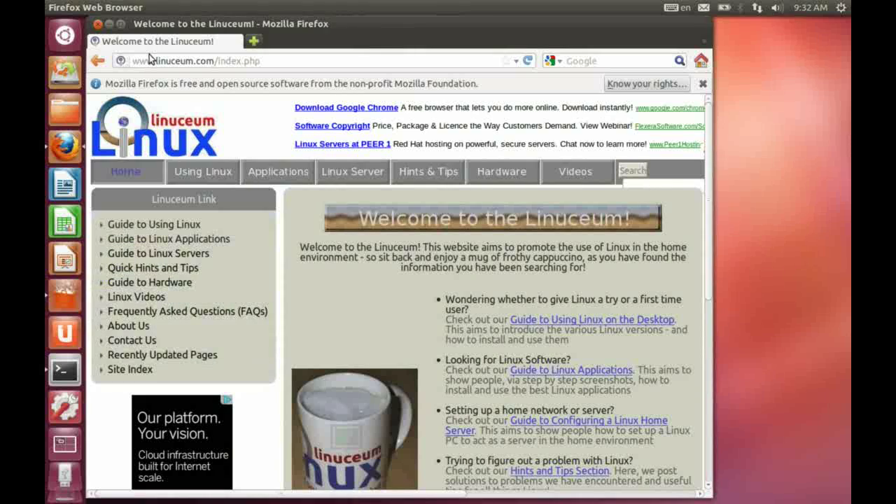
{"action": "left_click", "coordinate": [108, 24]}
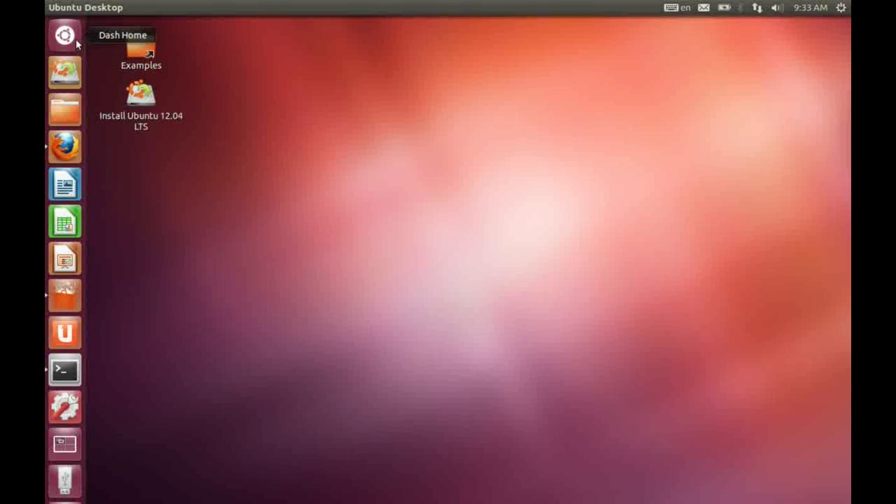
- Launch a new Terminal by searching the Dash for "term", and move its window fully onto the screen
{"action": "left_click", "coordinate": [63, 41]}
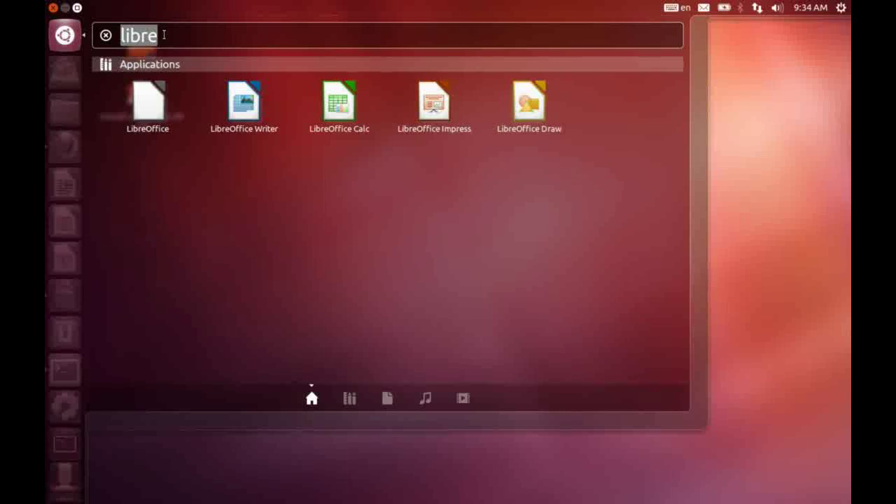
{"action": "key", "text": "BackSpace"}
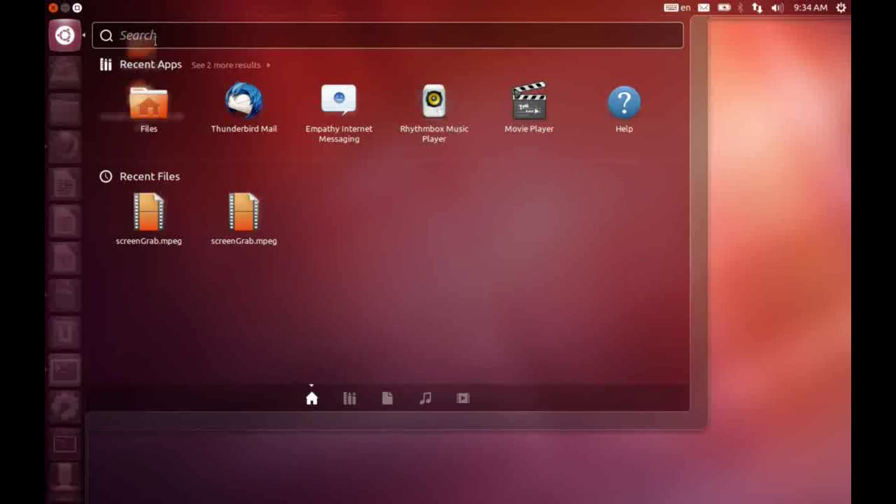
{"action": "type", "text": "term"}
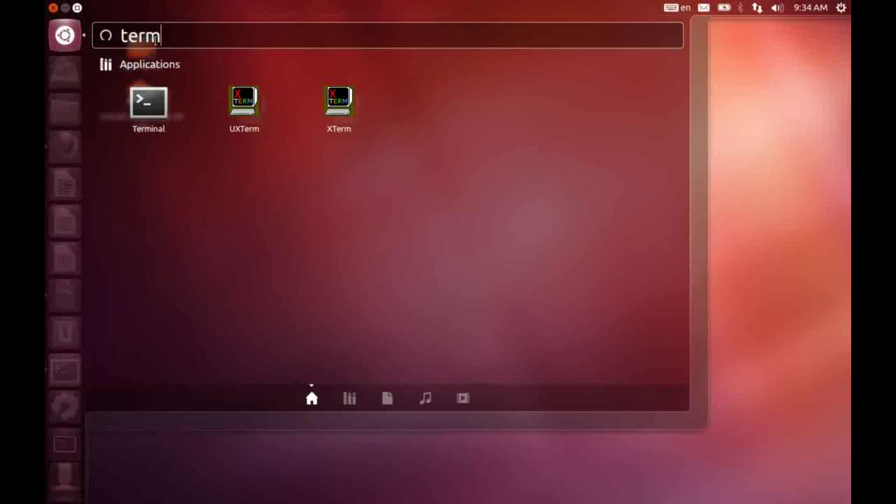
{"action": "left_click", "coordinate": [147, 119]}
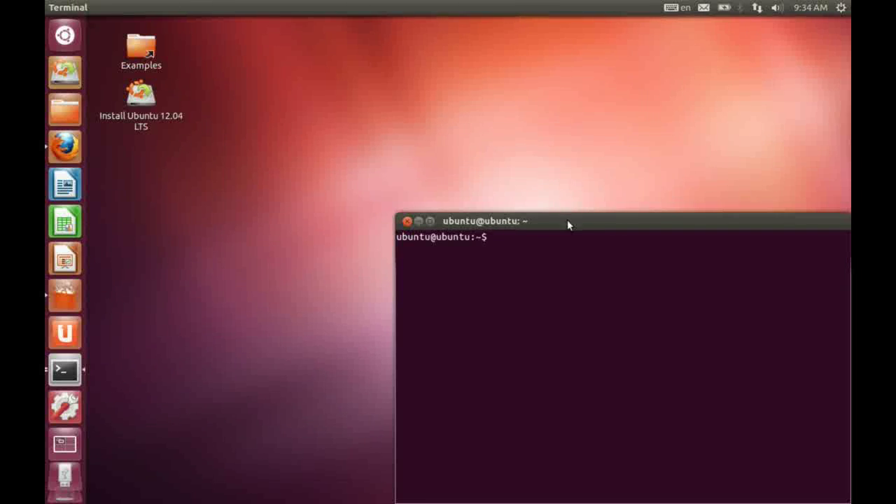
{"action": "left_click_drag", "start_coordinate": [568, 223], "coordinate": [276, 46]}
- Reopen the Dash briefly, dismiss it and close the new Terminal window
{"action": "left_click", "coordinate": [65, 35]}
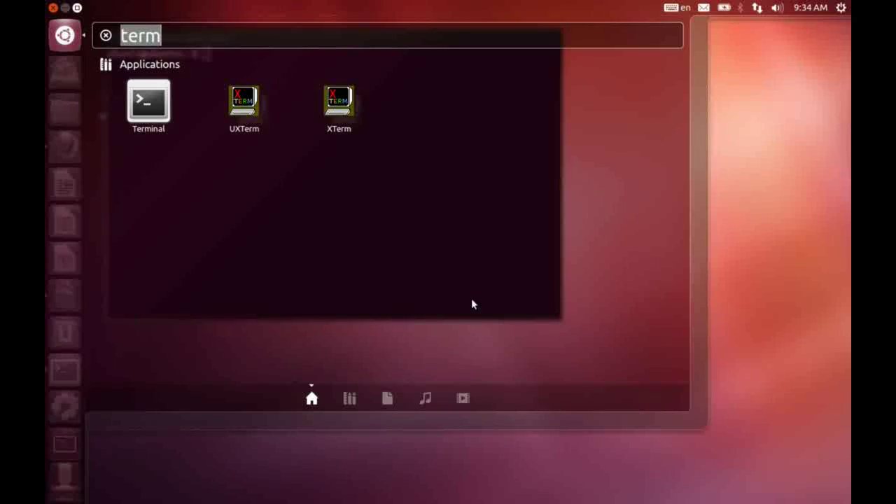
{"action": "left_click", "coordinate": [64, 35]}
{"action": "left_click", "coordinate": [117, 37]}
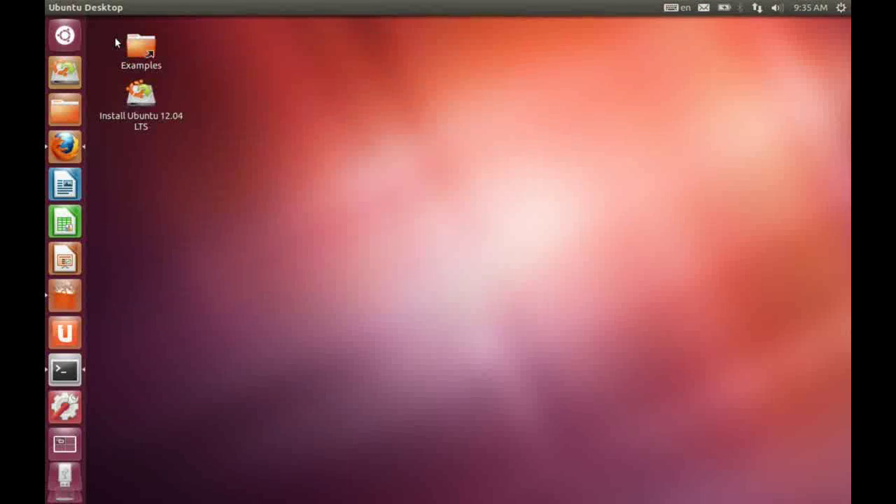
- Switch to the Ubuntu Software Center, move its window up near the panel and look over the home page
{"action": "left_click", "coordinate": [75, 300]}
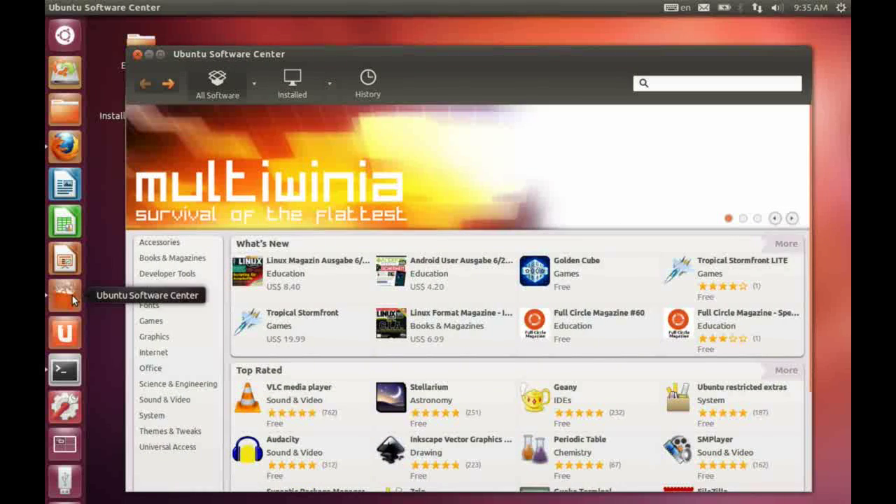
{"action": "left_click_drag", "start_coordinate": [469, 56], "coordinate": [451, 31]}
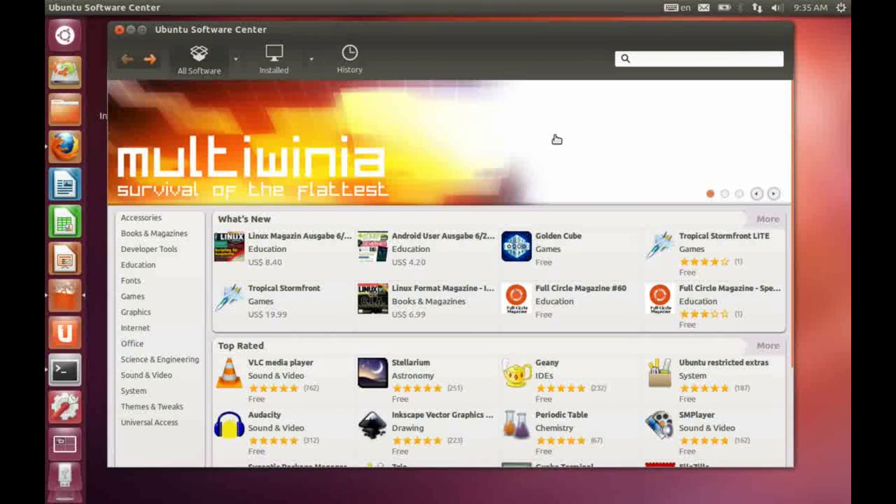
{"action": "scroll", "coordinate": [536, 148], "scroll_direction": "down", "scroll_amount": 2}
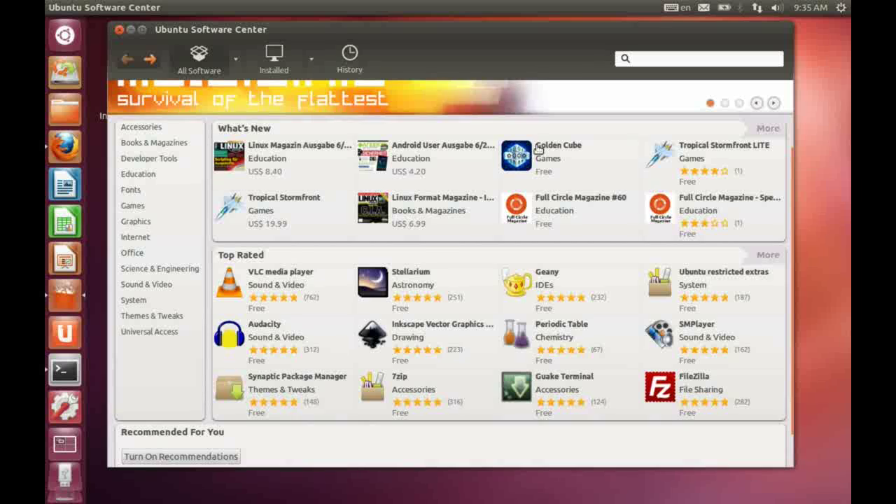
{"action": "scroll", "coordinate": [420, 171], "scroll_direction": "up", "scroll_amount": 1}
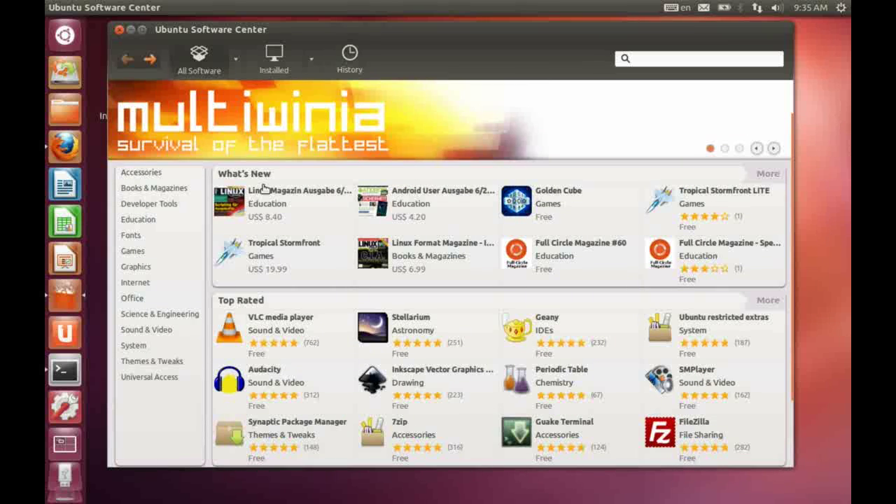
- Open Linux Magazine Issue 136 (Europe) in the Books & Magazines category and read through its description
{"action": "left_click", "coordinate": [164, 189]}
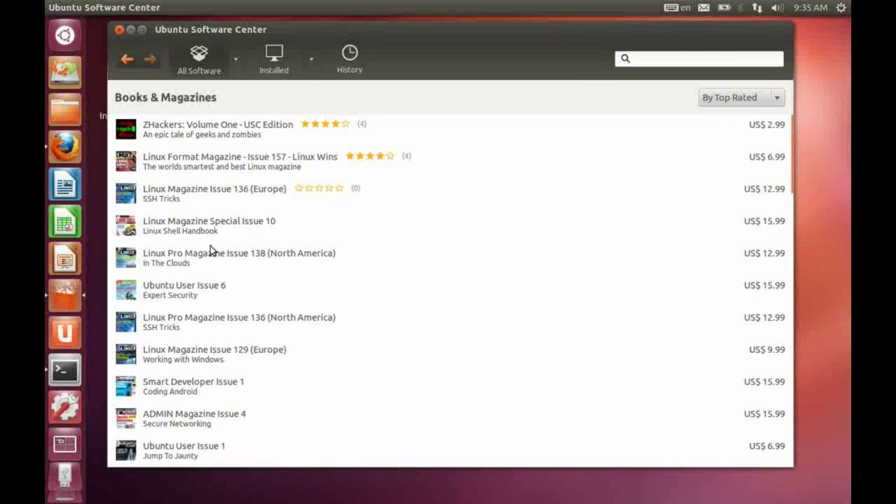
{"action": "left_click", "coordinate": [158, 201]}
{"action": "left_click", "coordinate": [171, 222]}
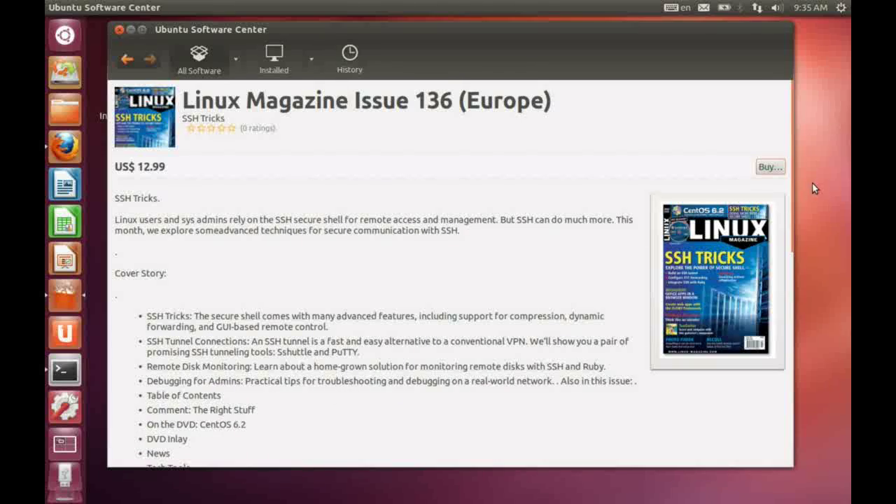
{"action": "scroll", "coordinate": [422, 226], "scroll_direction": "down", "scroll_amount": 10}
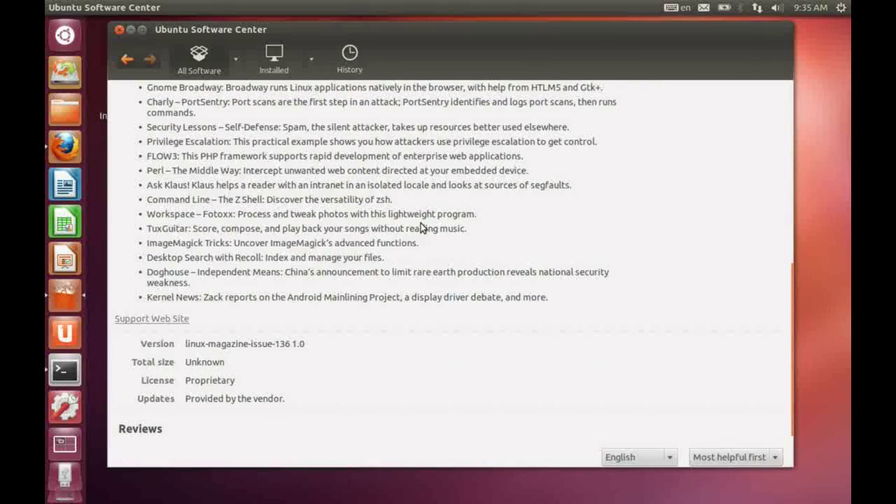
{"action": "scroll", "coordinate": [423, 226], "scroll_direction": "down", "scroll_amount": 2}
{"action": "scroll", "coordinate": [422, 227], "scroll_direction": "up", "scroll_amount": 12}
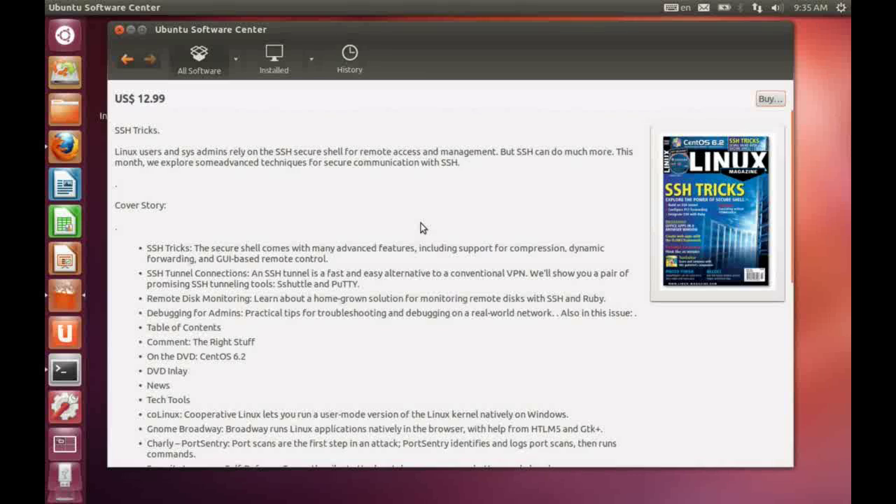
{"action": "scroll", "coordinate": [423, 229], "scroll_direction": "up", "scroll_amount": 2}
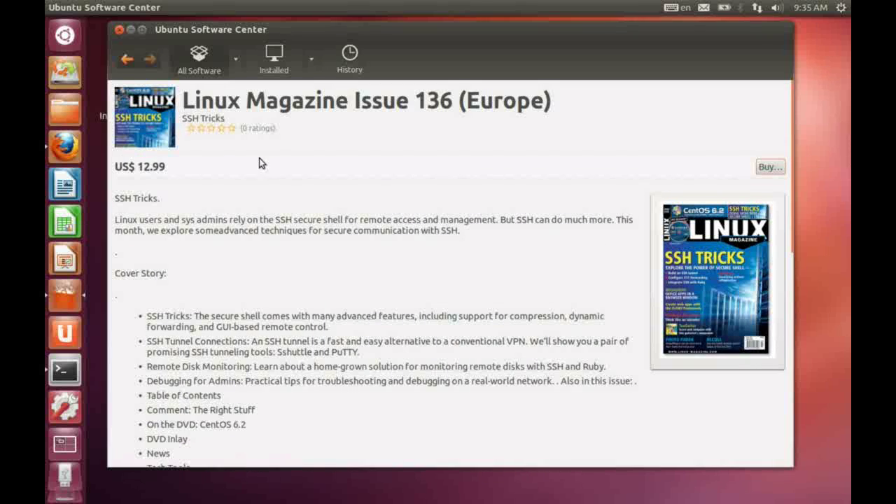
- Return to the Software Center's home page and open the Games category
{"action": "left_click", "coordinate": [127, 60]}
{"action": "left_click", "coordinate": [127, 61]}
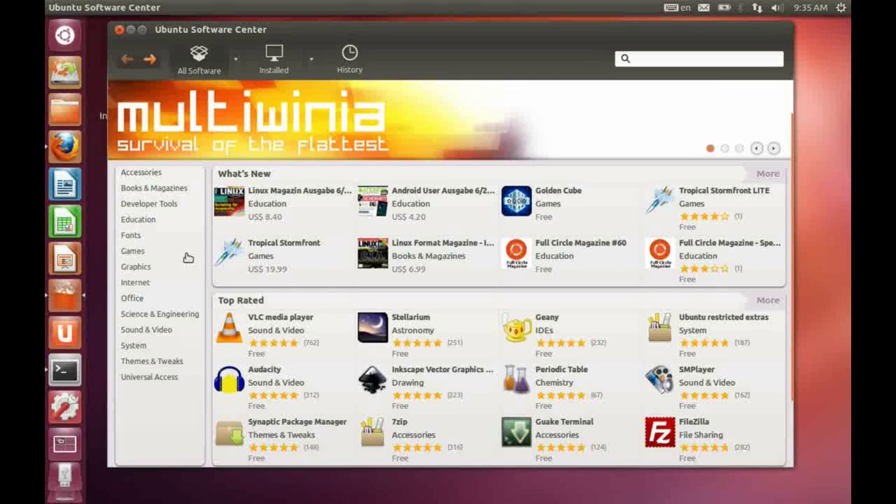
{"action": "scroll", "coordinate": [189, 257], "scroll_direction": "down", "scroll_amount": 1}
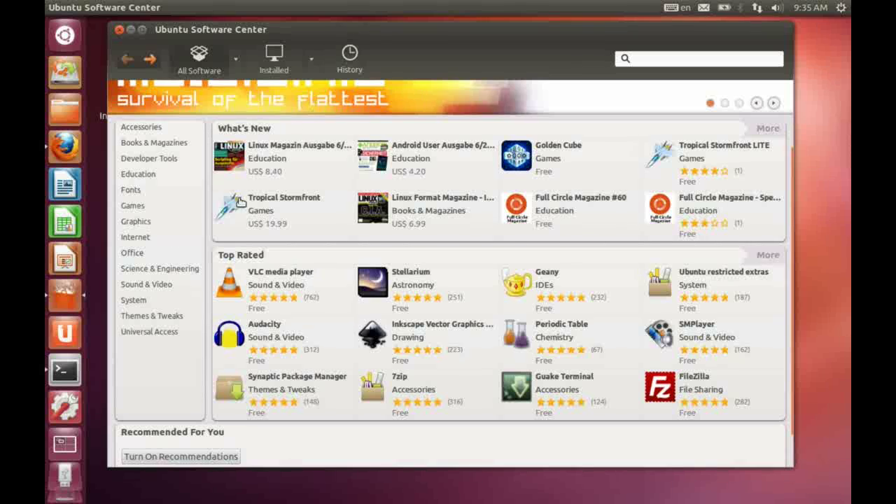
{"action": "scroll", "coordinate": [217, 221], "scroll_direction": "up", "scroll_amount": 2}
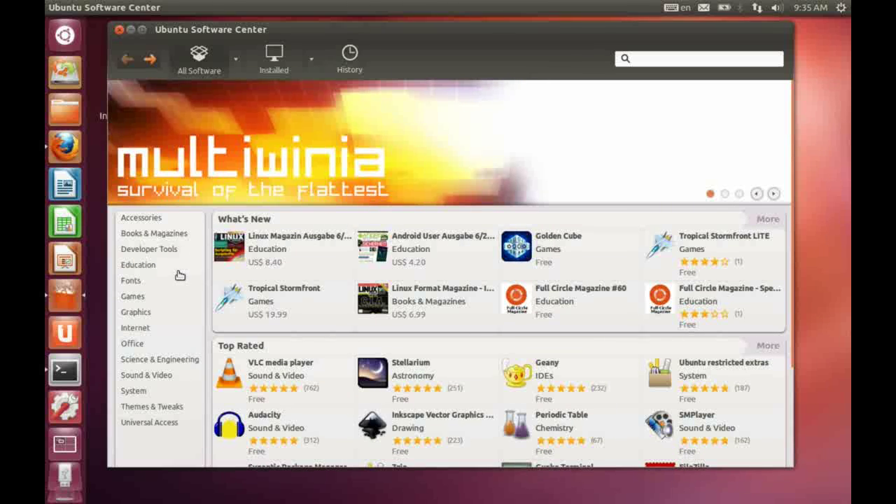
{"action": "left_click", "coordinate": [138, 300]}
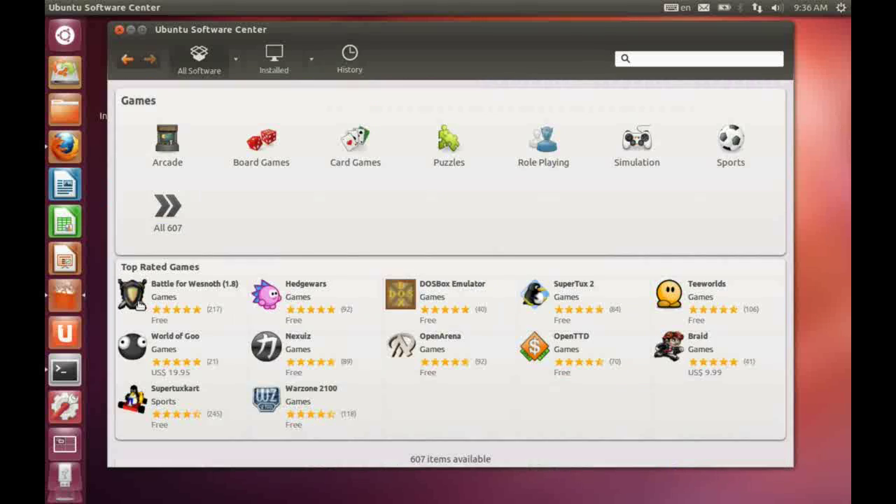
- Return to the Software Center's home page and search the catalogue for banshee
{"action": "left_click", "coordinate": [126, 56]}
{"action": "left_click", "coordinate": [136, 329]}
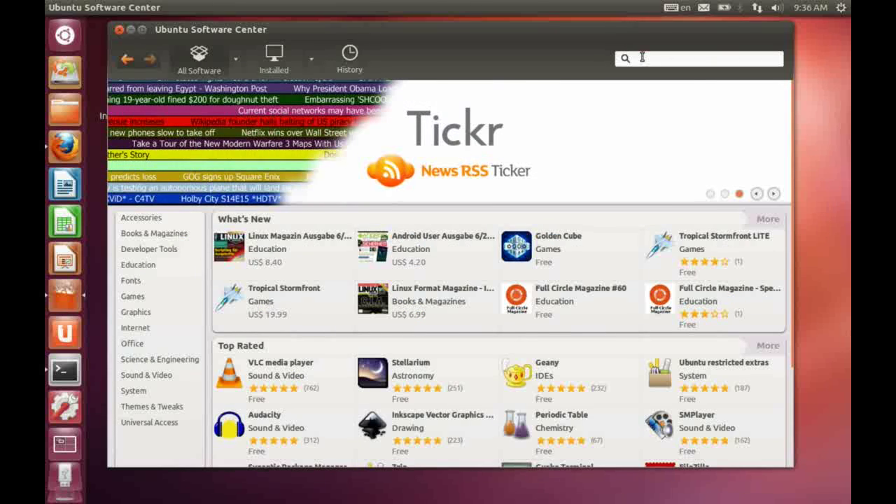
{"action": "left_click", "coordinate": [634, 56]}
{"action": "type", "text": "ba"}
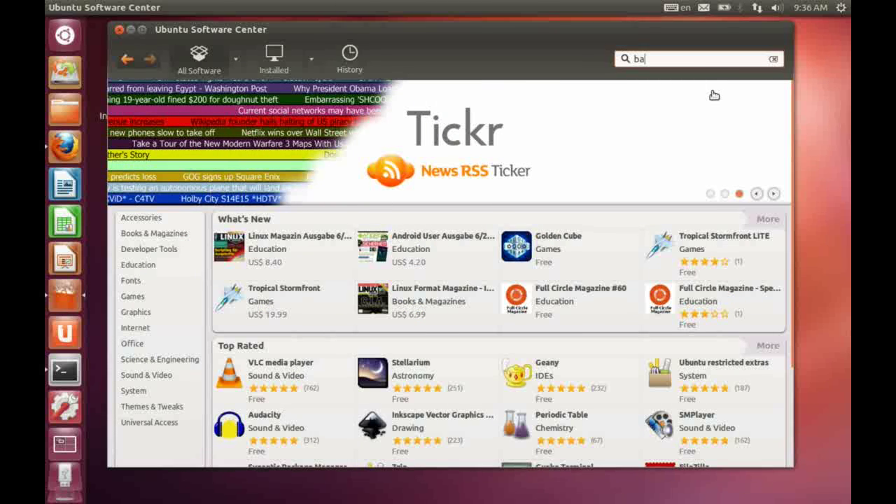
{"action": "type", "text": "nshe"}
{"action": "key", "text": "BackSpace"}
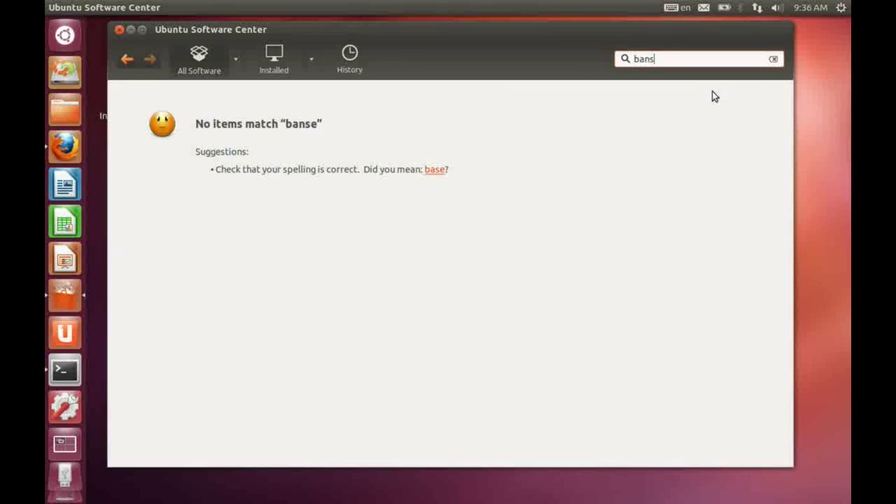
{"action": "type", "text": "hee"}
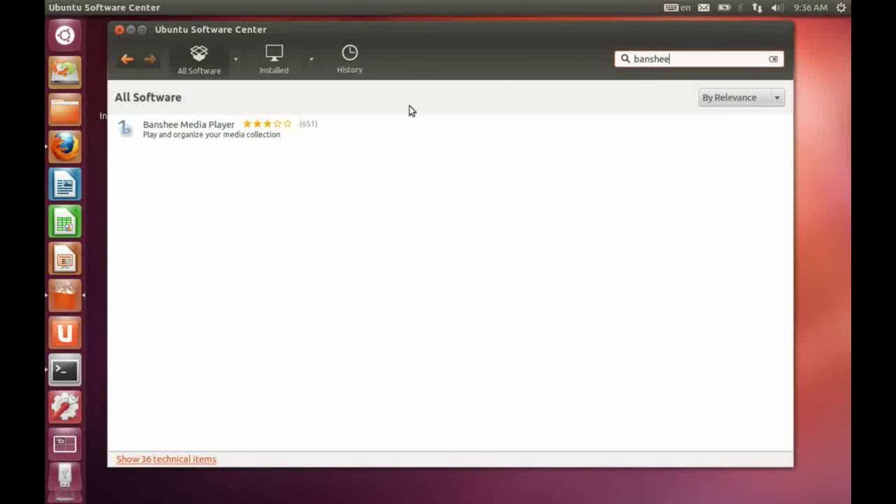
- Install Banshee Media Player from the search results and return to the All Software home page
{"action": "left_click", "coordinate": [254, 128]}
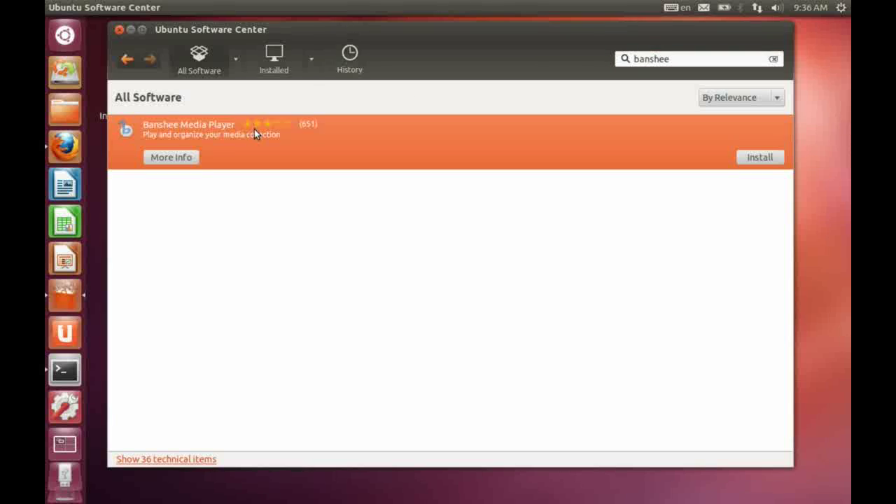
{"action": "left_click", "coordinate": [757, 158]}
{"action": "left_click", "coordinate": [193, 59]}
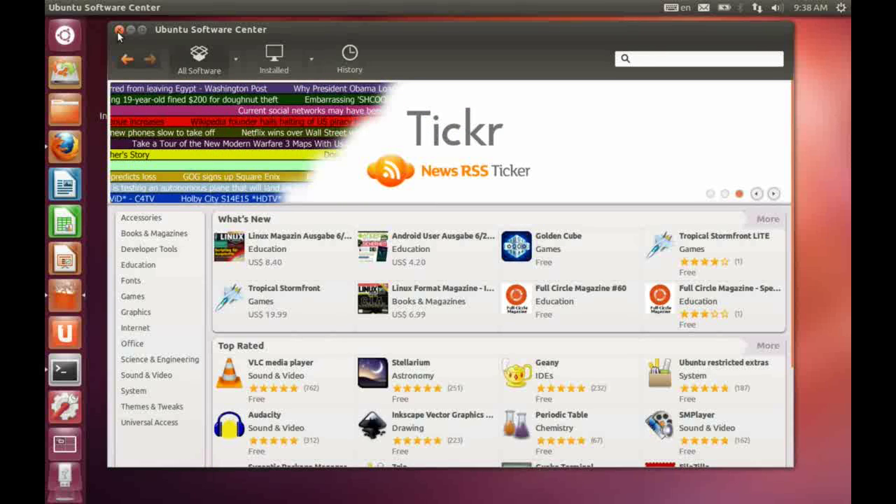
- Minimize the Software Center and close the Banshee Media Player window
{"action": "left_click", "coordinate": [131, 32]}
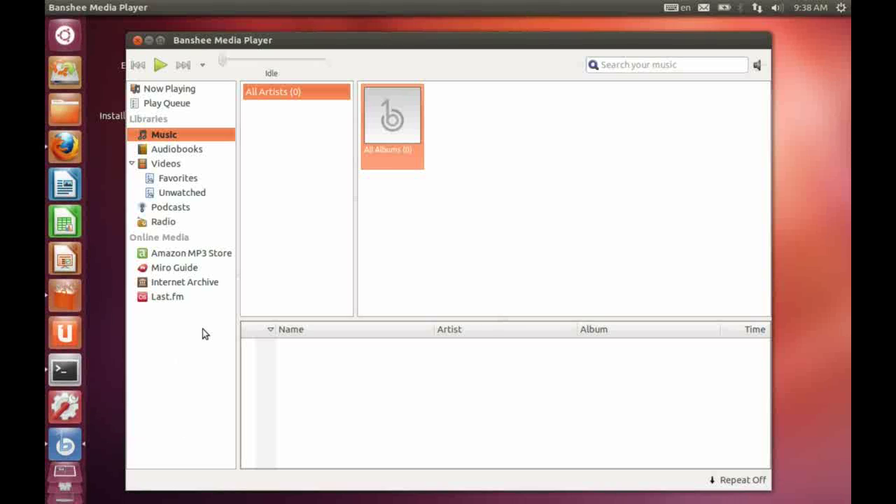
{"action": "left_click", "coordinate": [137, 40]}
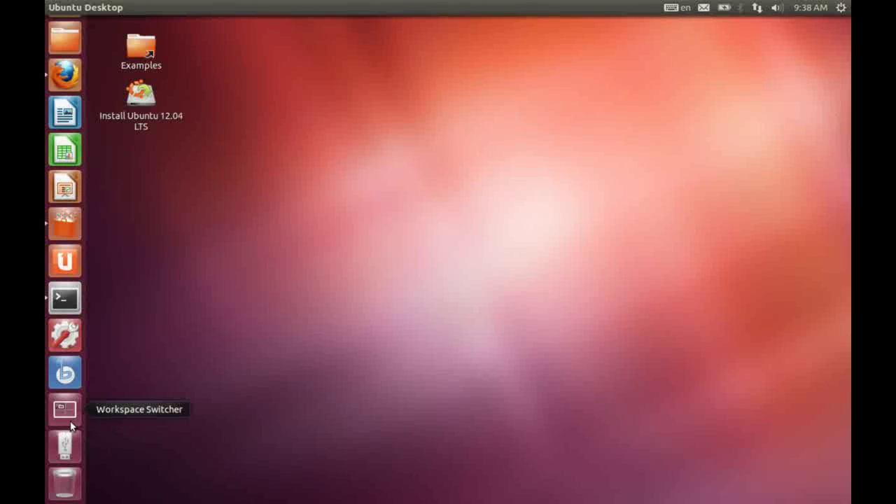
- Show the workspace overview, switch to the lower-right workspace and return to the upper-left one
{"action": "left_click", "coordinate": [68, 410]}
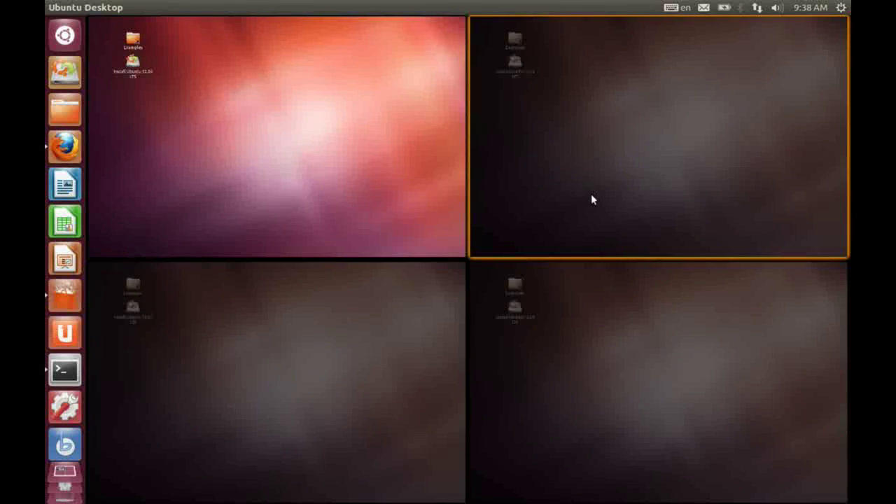
{"action": "left_click", "coordinate": [605, 336]}
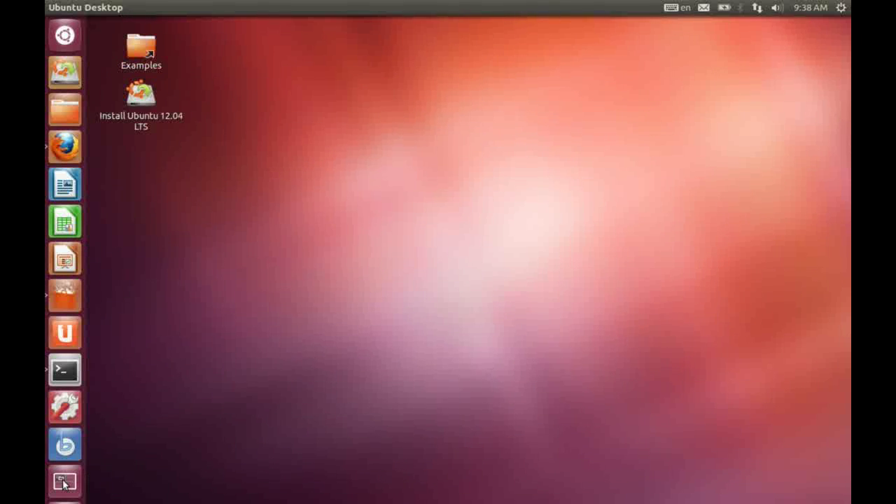
{"action": "left_click", "coordinate": [65, 482]}
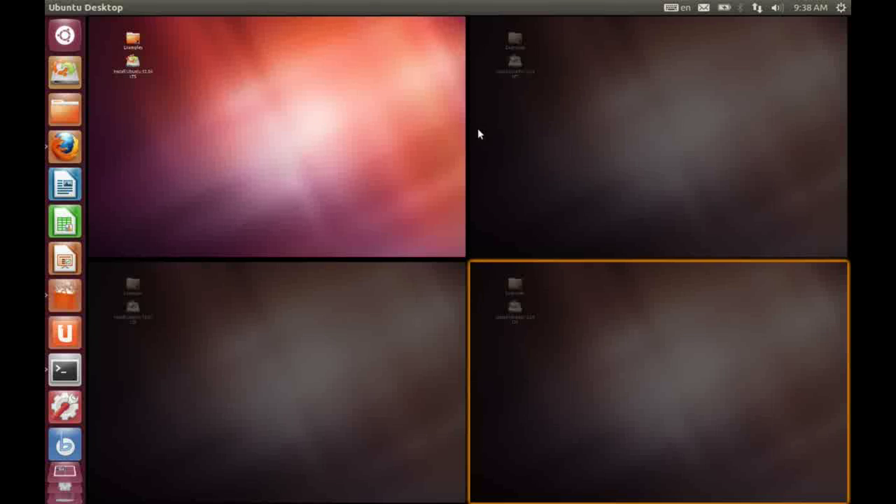
{"action": "left_click", "coordinate": [321, 143]}
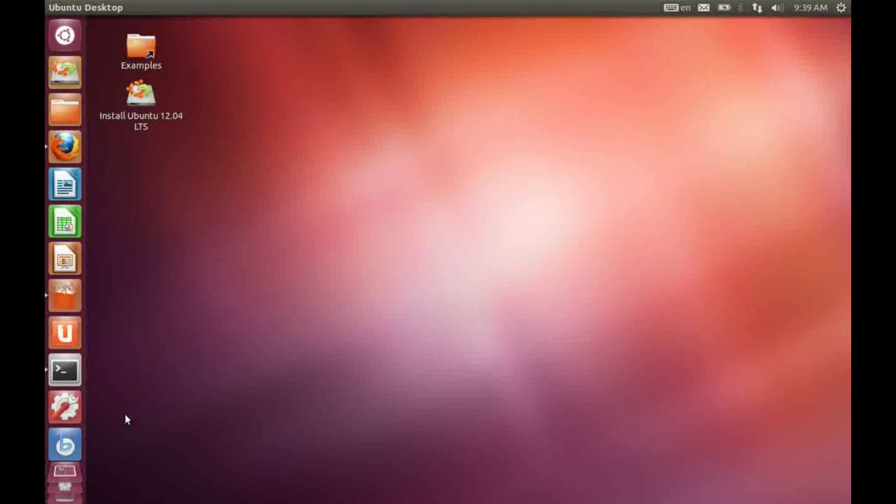
- Restore the Software Center and Firefox windows and move the Firefox window aside, away from the launcher
{"action": "left_click", "coordinate": [50, 294]}
{"action": "left_click", "coordinate": [64, 146]}
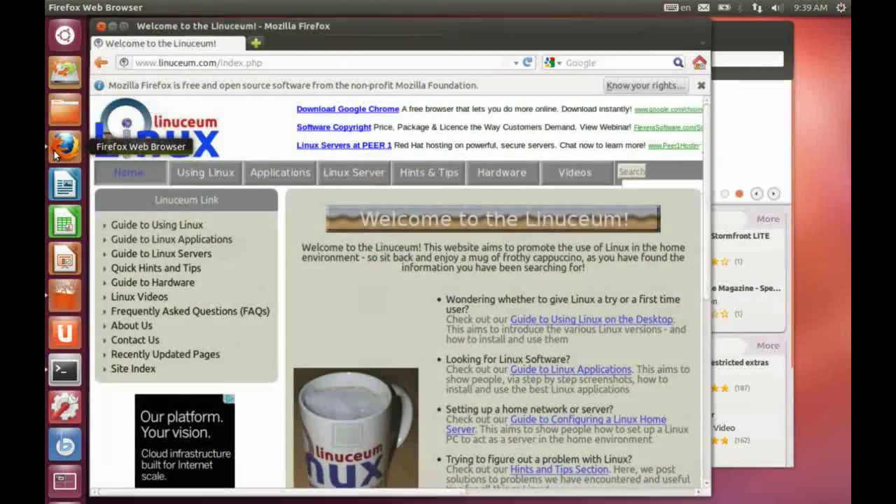
{"action": "left_click_drag", "start_coordinate": [431, 44], "coordinate": [548, 44]}
- Show the workspace overview, bring the Software Center to the front, select other workspaces and return to the first one
{"action": "left_click", "coordinate": [63, 483]}
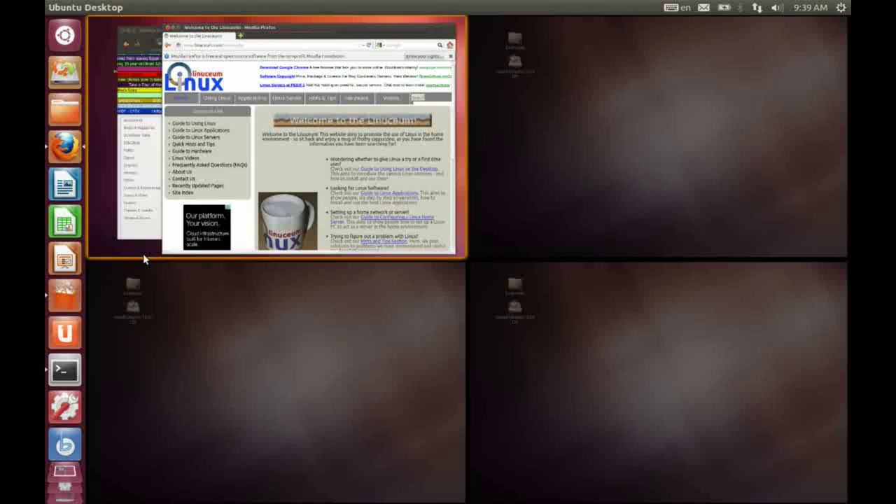
{"action": "left_click", "coordinate": [63, 295]}
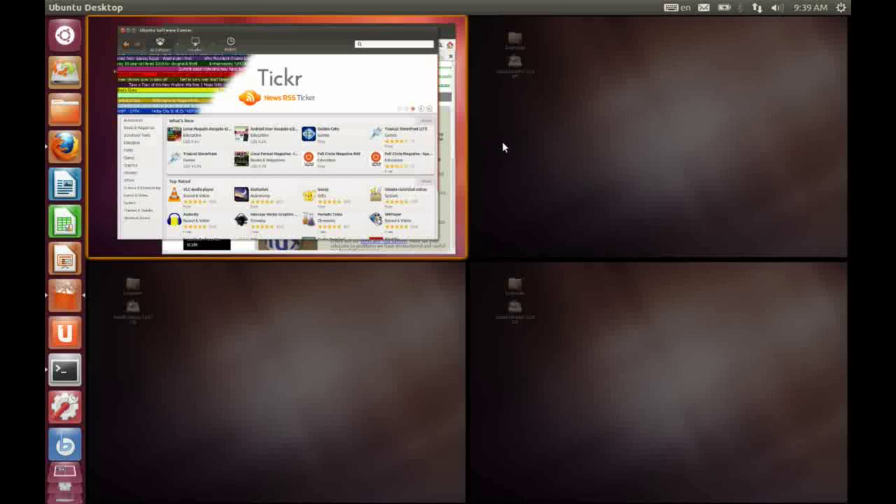
{"action": "left_click", "coordinate": [630, 146]}
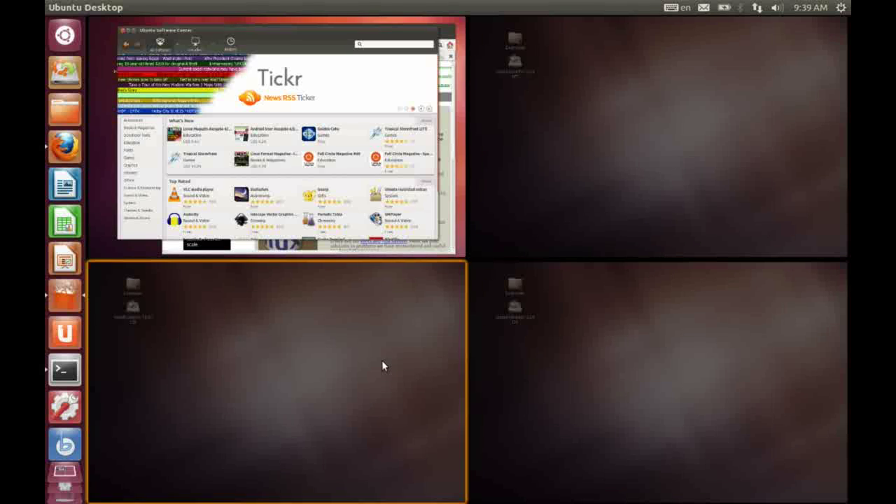
{"action": "left_click", "coordinate": [351, 80]}
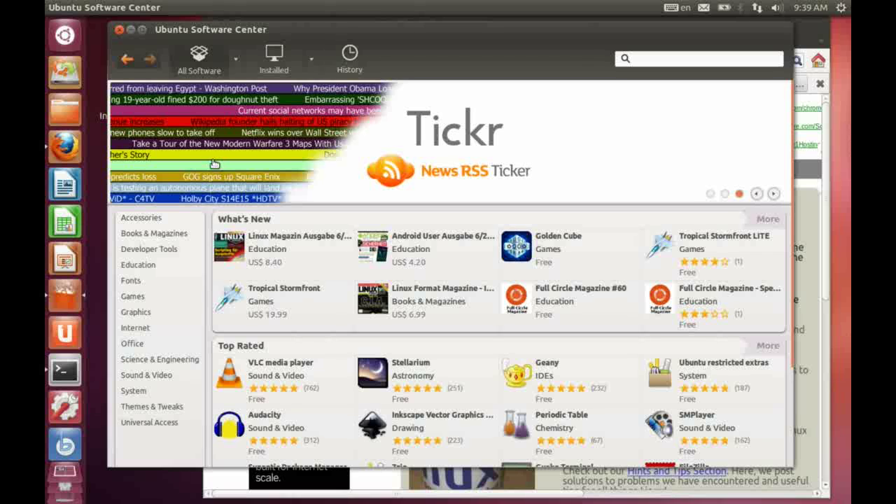
- Minimize the Software Center and Firefox windows to clear the desktop
{"action": "left_click", "coordinate": [130, 30]}
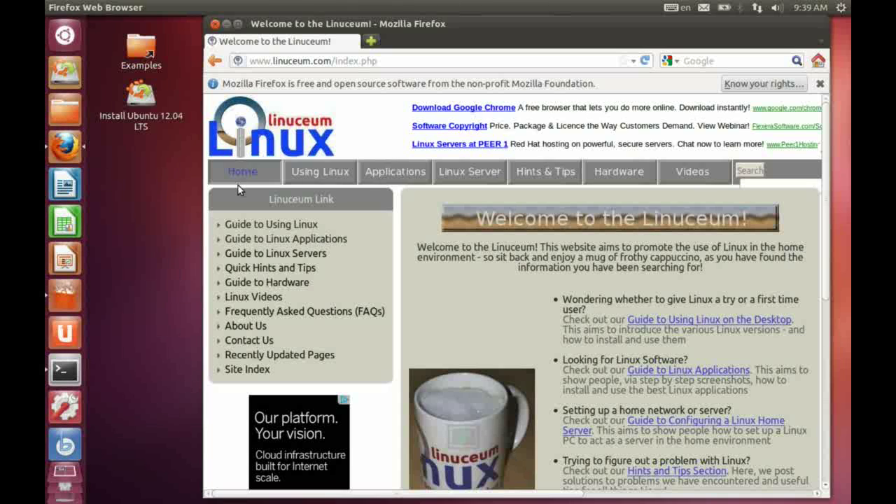
{"action": "left_click", "coordinate": [227, 24]}
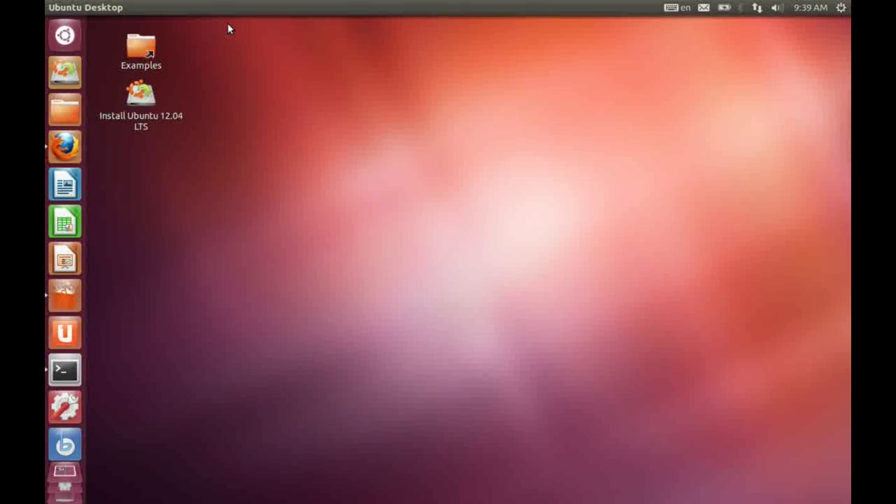
- Open the Home folder in a window moved up near the panel, look inside Documents and go back to Home
{"action": "left_click", "coordinate": [64, 110]}
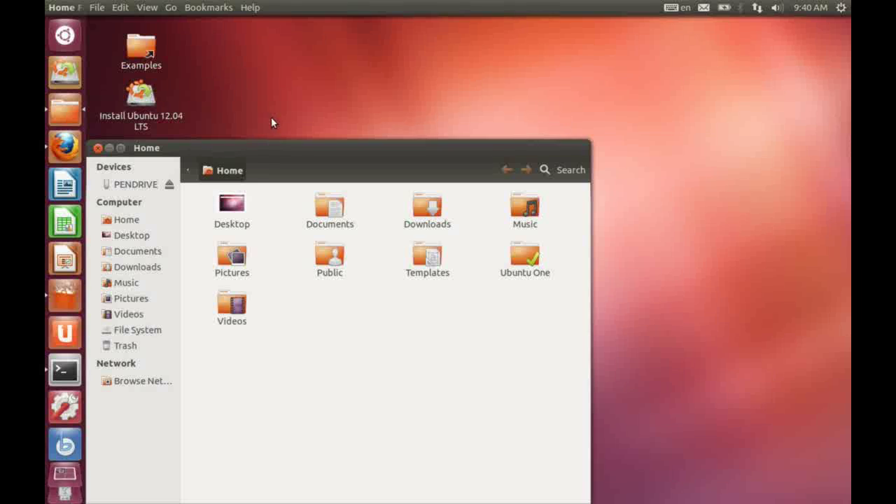
{"action": "left_click_drag", "start_coordinate": [295, 146], "coordinate": [437, 29]}
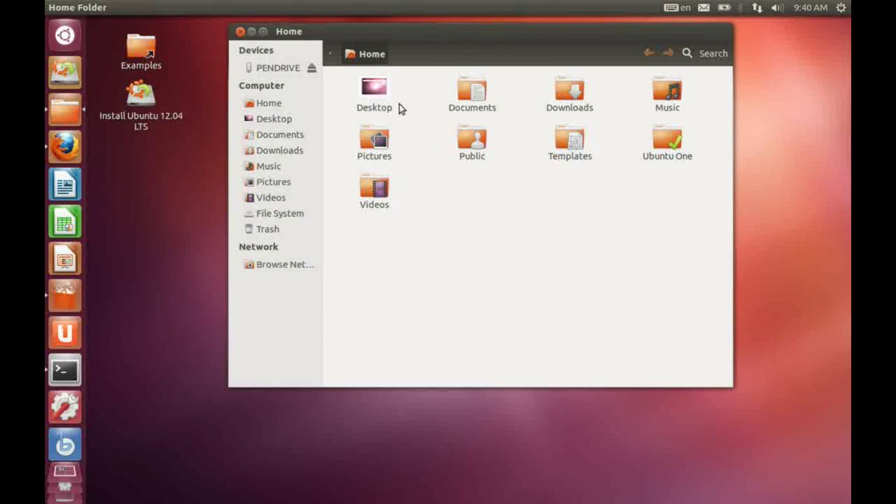
{"action": "double_click", "coordinate": [469, 91]}
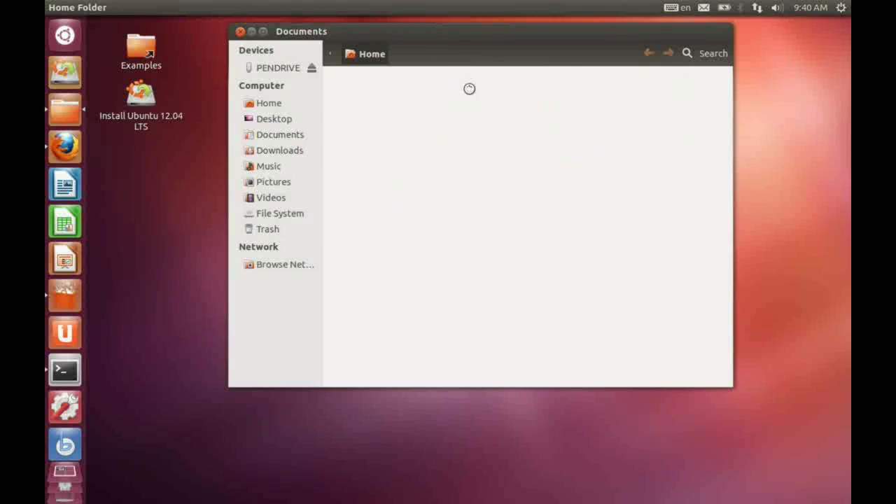
{"action": "left_click", "coordinate": [372, 56]}
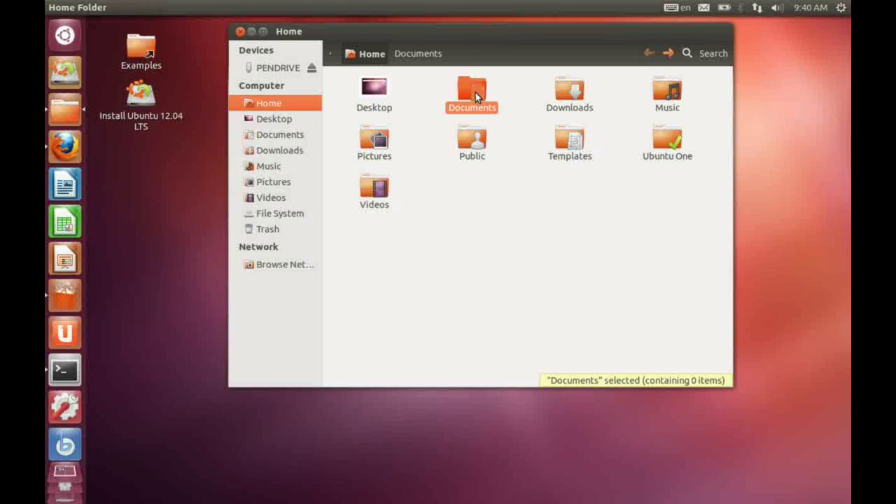
- Show the context menu options of the Downloads folder and dismiss them
{"action": "left_click", "coordinate": [570, 91]}
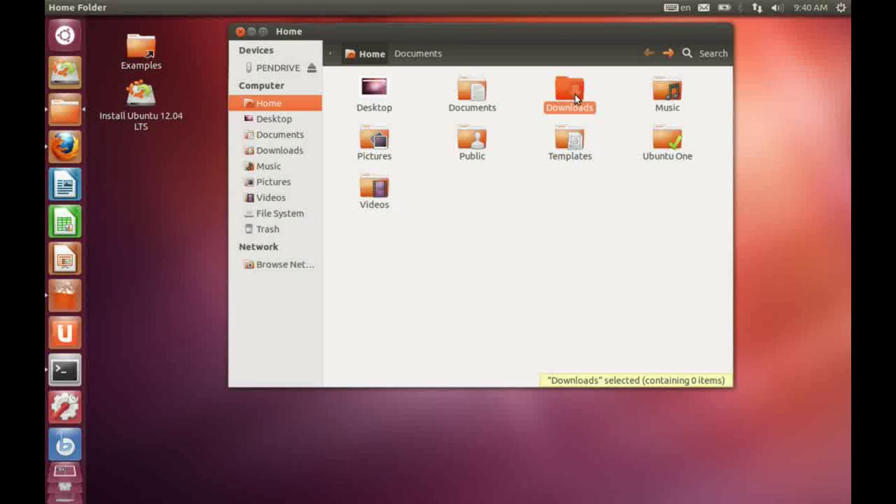
{"action": "right_click", "coordinate": [569, 91]}
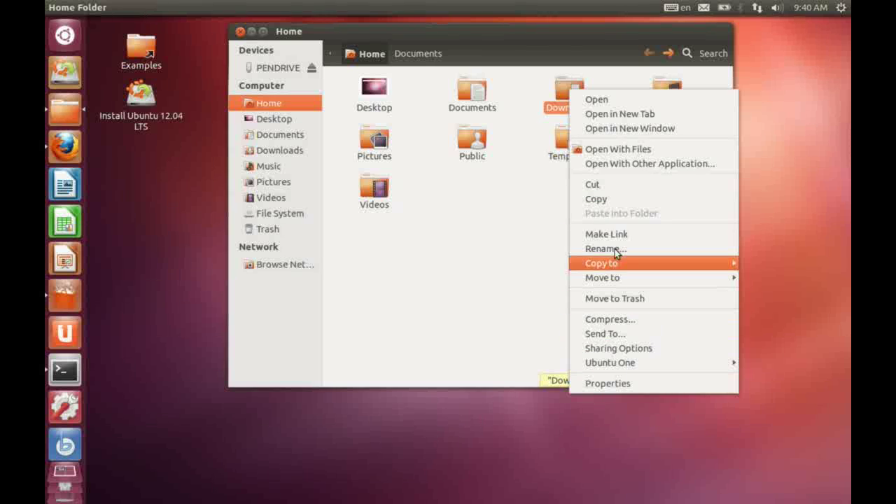
{"action": "left_click", "coordinate": [589, 38]}
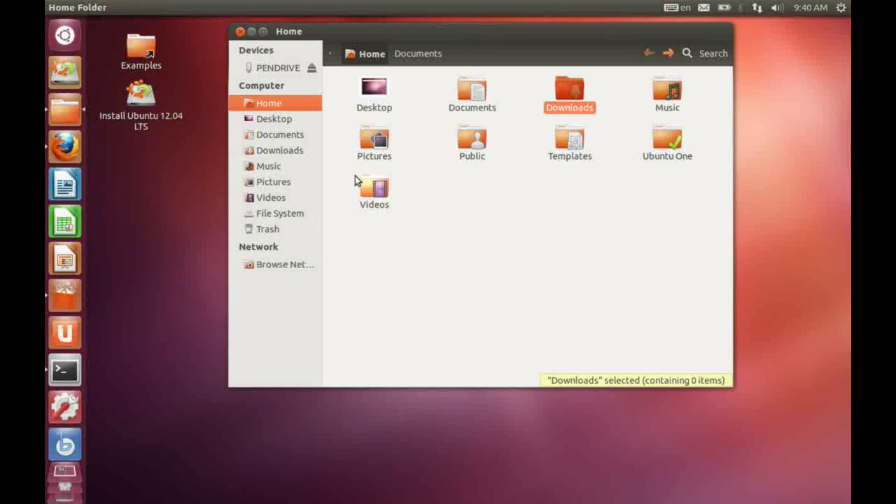
- Browse the Documents, Downloads, Music, Pictures and Videos folders one after another from the places list
{"action": "left_click", "coordinate": [266, 135]}
{"action": "left_click", "coordinate": [271, 152]}
{"action": "left_click", "coordinate": [269, 166]}
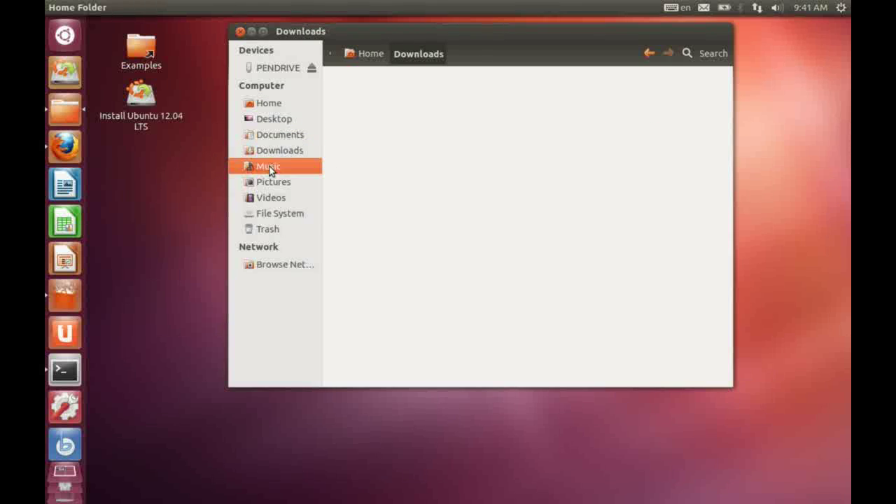
{"action": "left_click", "coordinate": [274, 183]}
{"action": "left_click", "coordinate": [278, 199]}
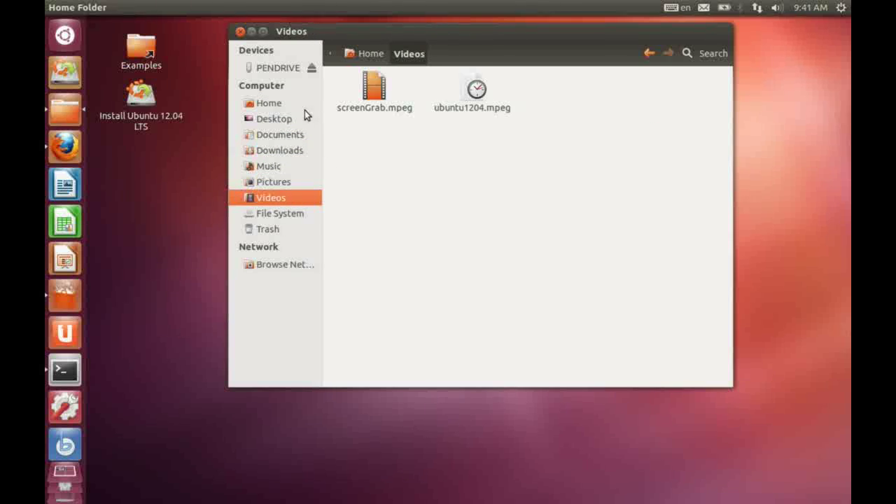
- Look through the files on the PENDRIVE device and close the file manager window
{"action": "left_click", "coordinate": [271, 68]}
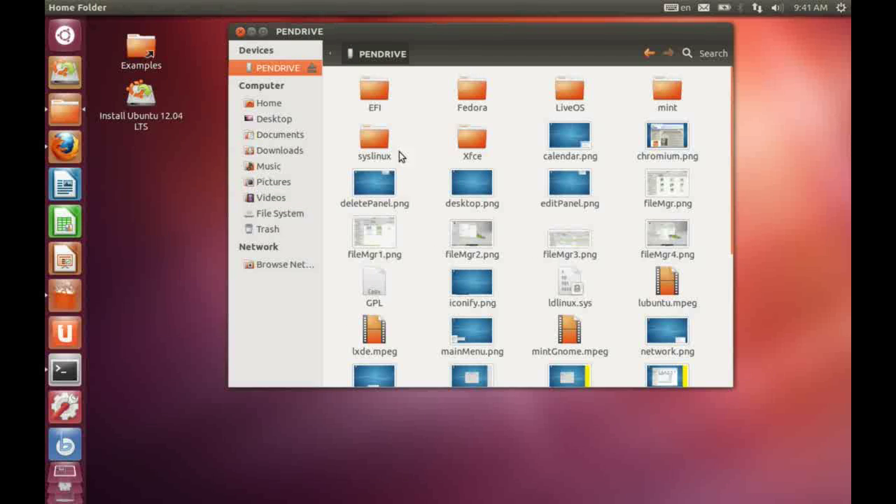
{"action": "scroll", "coordinate": [429, 154], "scroll_direction": "down", "scroll_amount": 5}
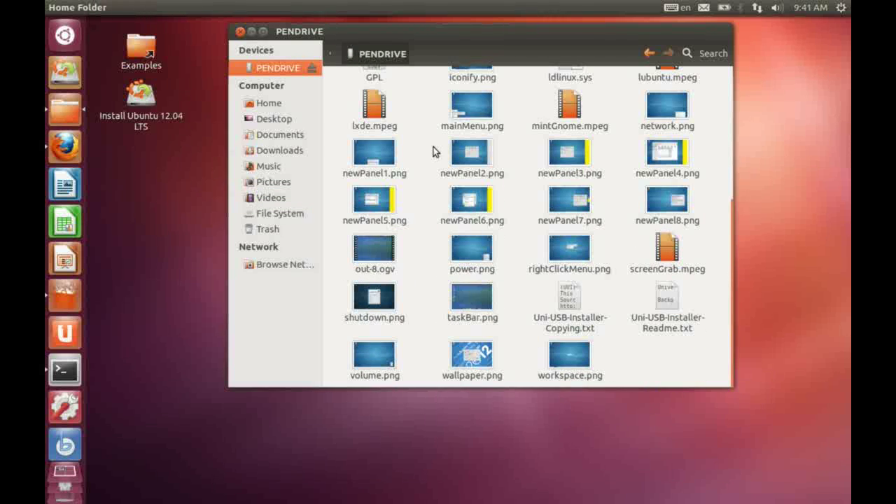
{"action": "left_click", "coordinate": [241, 32]}
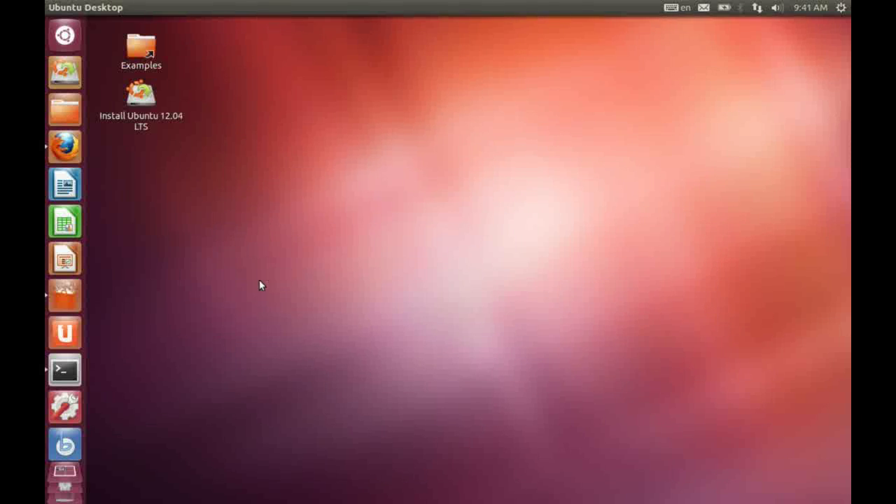